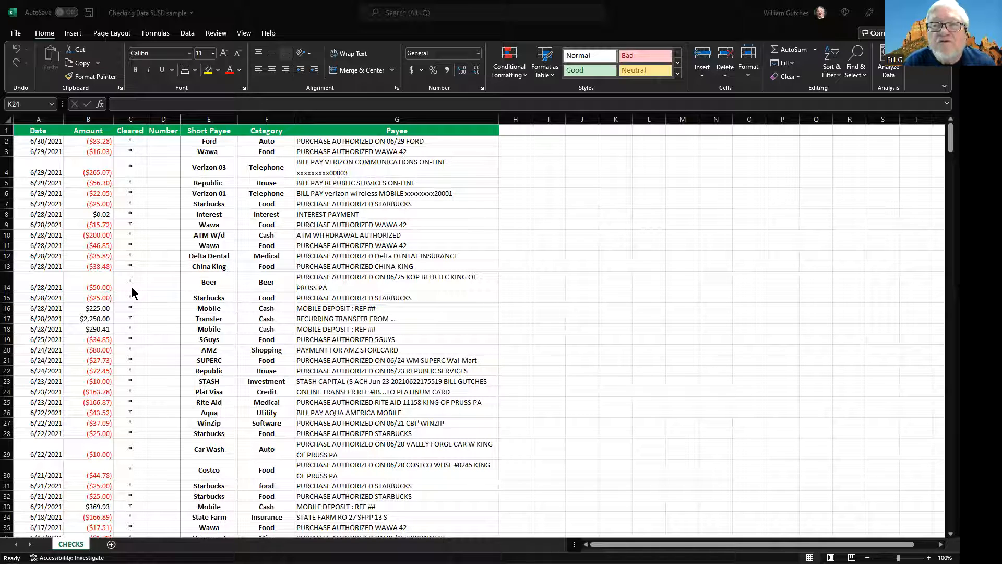
# - Select the whole checking data table and insert a PivotTable from it on a new worksheet
pyautogui.click(46, 133)
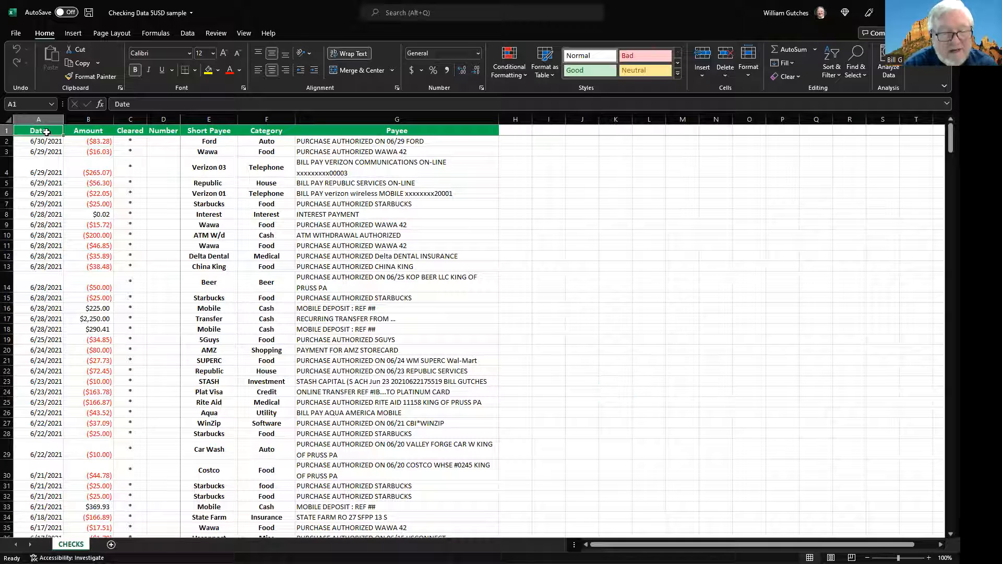
pyautogui.hotkey('shift', 'Right')
pyautogui.hotkey('shift', 'Right')
pyautogui.hotkey('shift', 'Right')
pyautogui.hotkey('shift', 'Right')
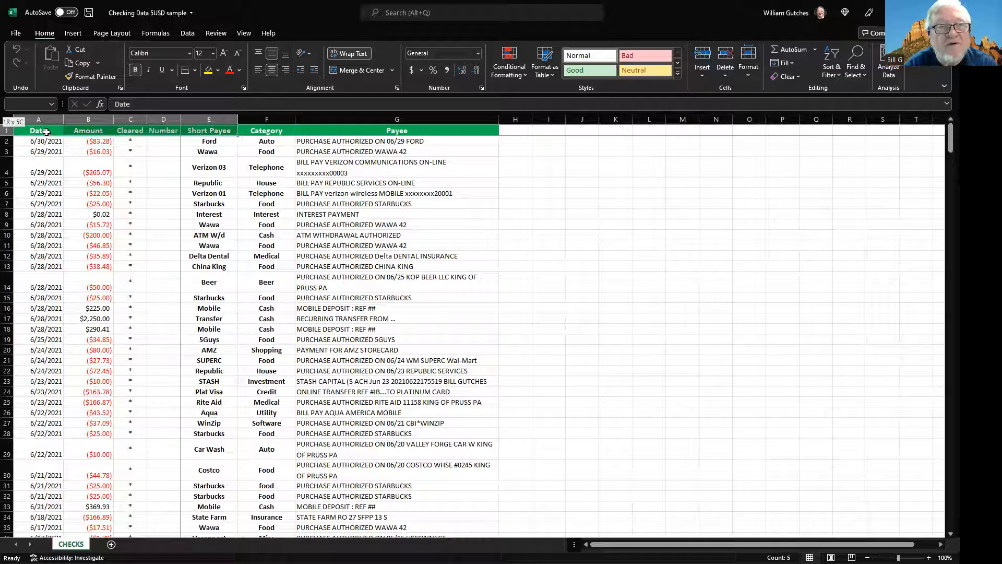
pyautogui.hotkey('shift', 'Right')
pyautogui.hotkey('shift', 'Right')
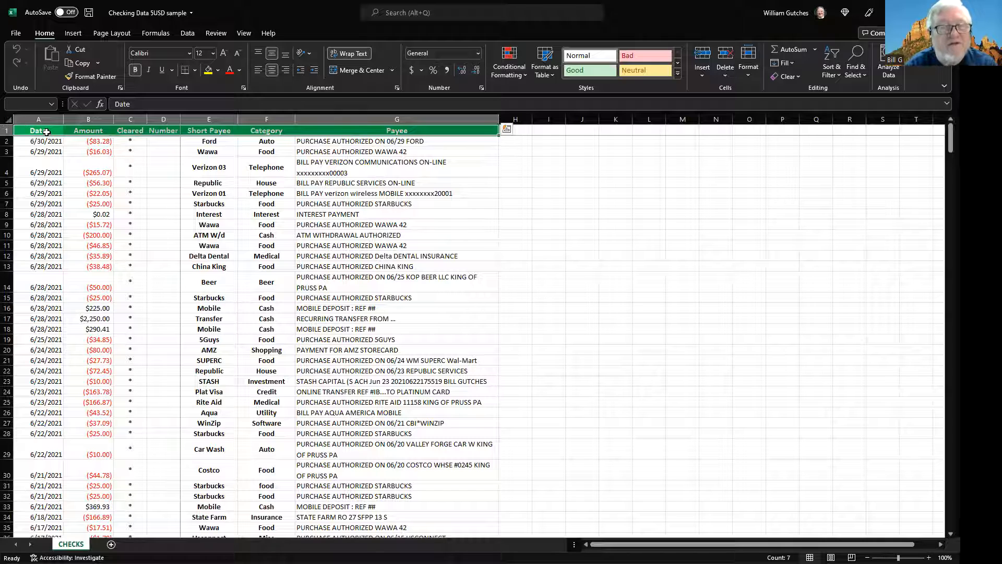
pyautogui.hotkey('ctrl', 'shift', 'Down')
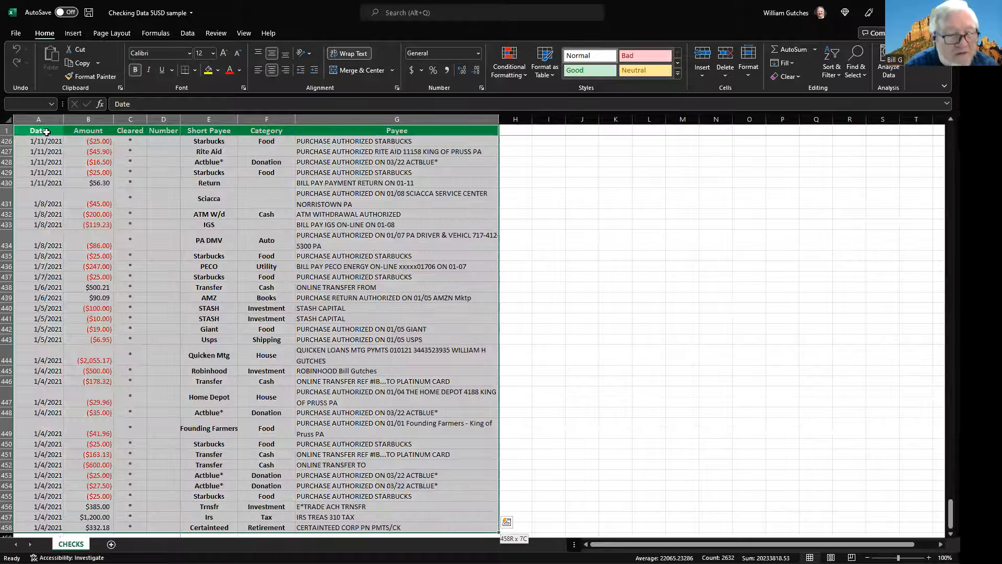
pyautogui.scroll(-1, 105, 376)
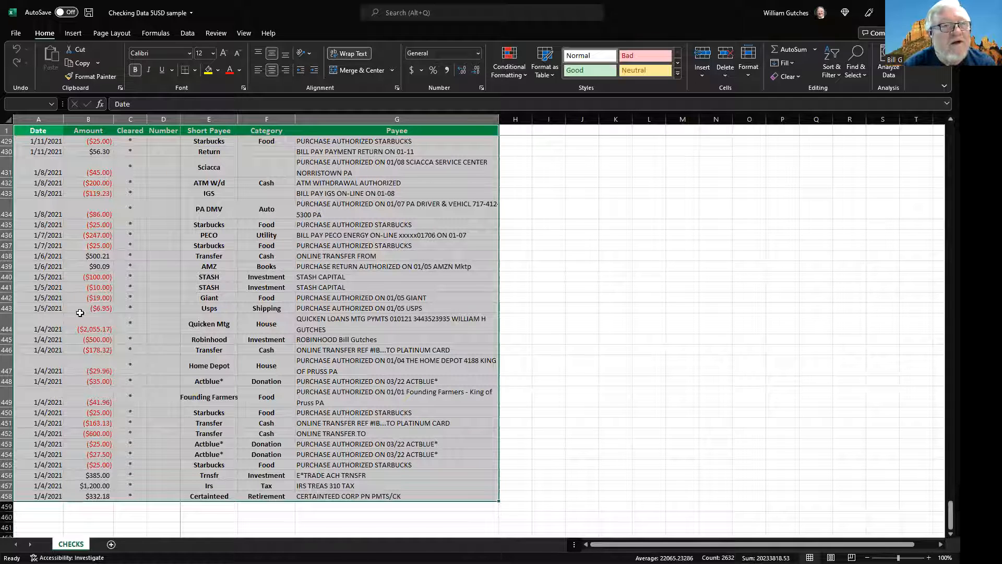
pyautogui.click(73, 34)
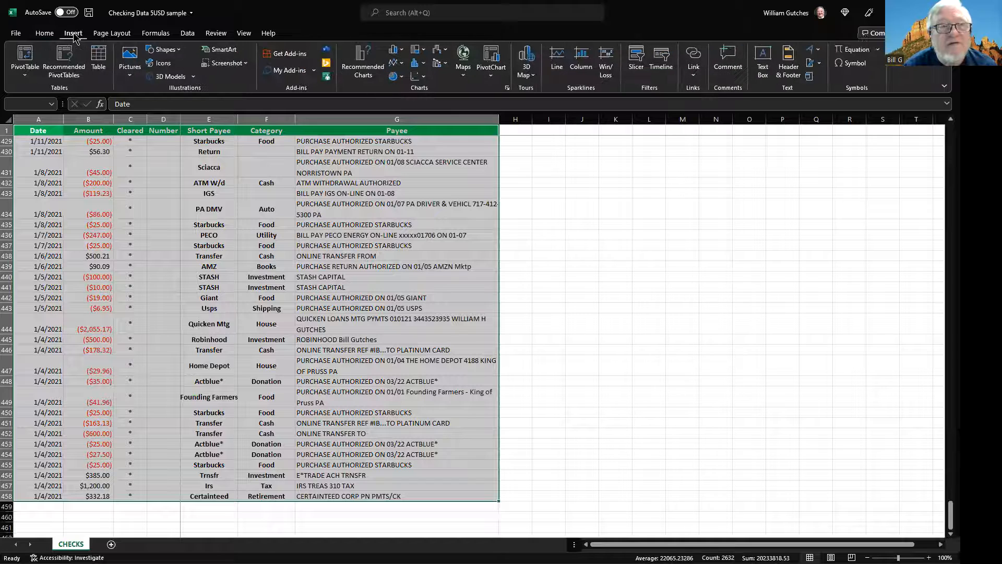
pyautogui.click(28, 58)
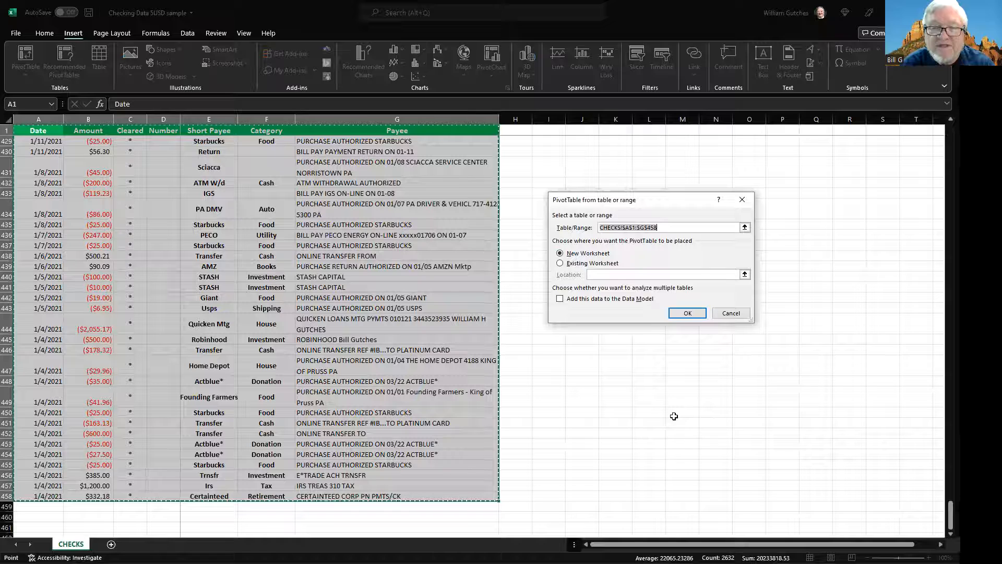
pyautogui.click(681, 311)
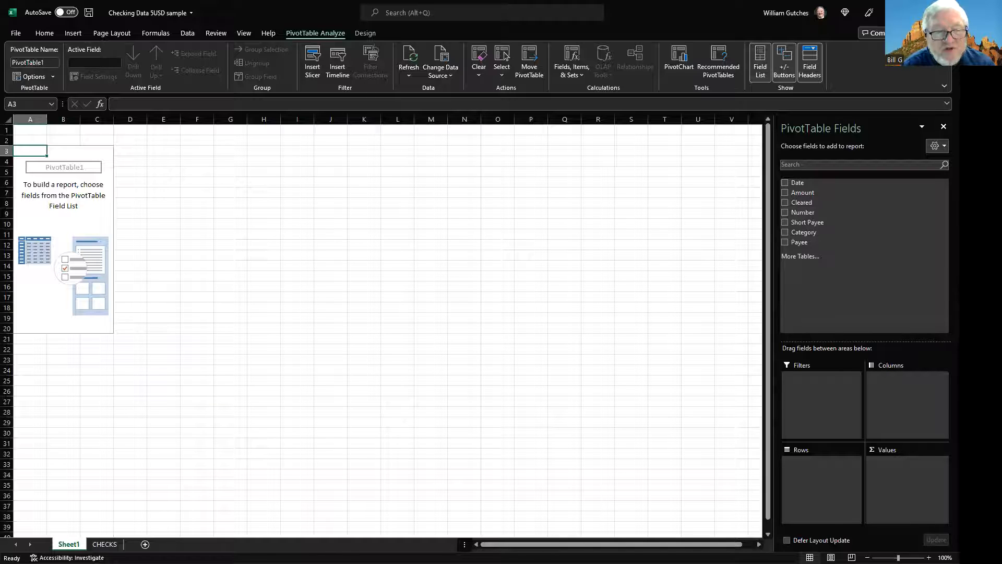
# - Rename the new pivot worksheet as PIVOT001
pyautogui.doubleClick(69, 545)
pyautogui.write('PI')
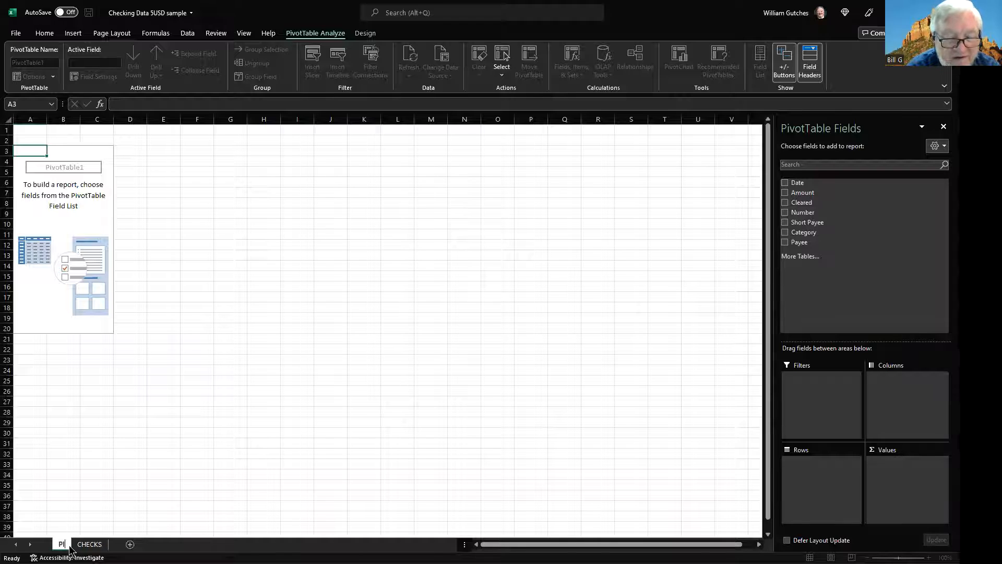
pyautogui.write('VOT--1')
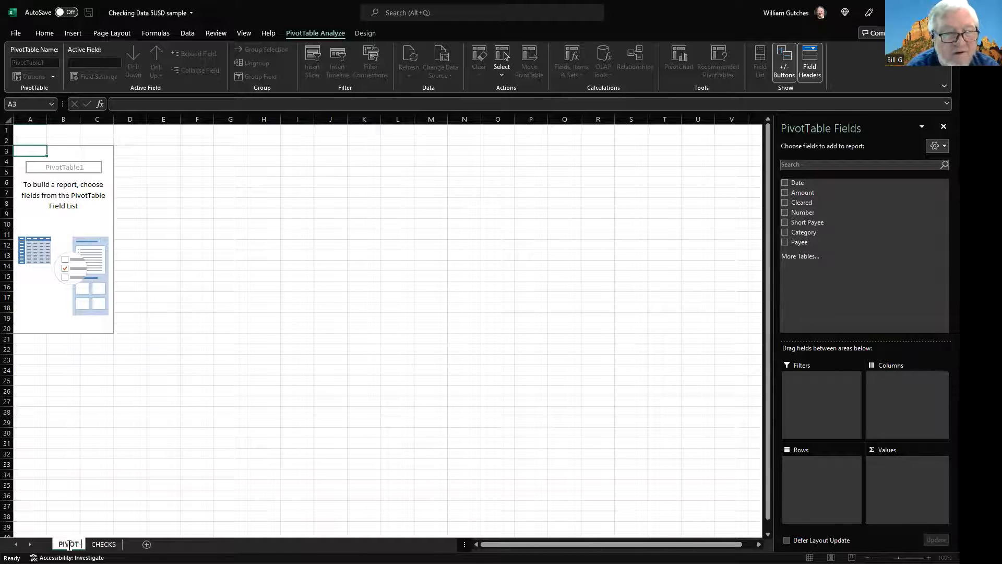
pyautogui.press('BackSpace')
pyautogui.press('BackSpace')
pyautogui.press('BackSpace')
pyautogui.write('001')
pyautogui.press('Return')
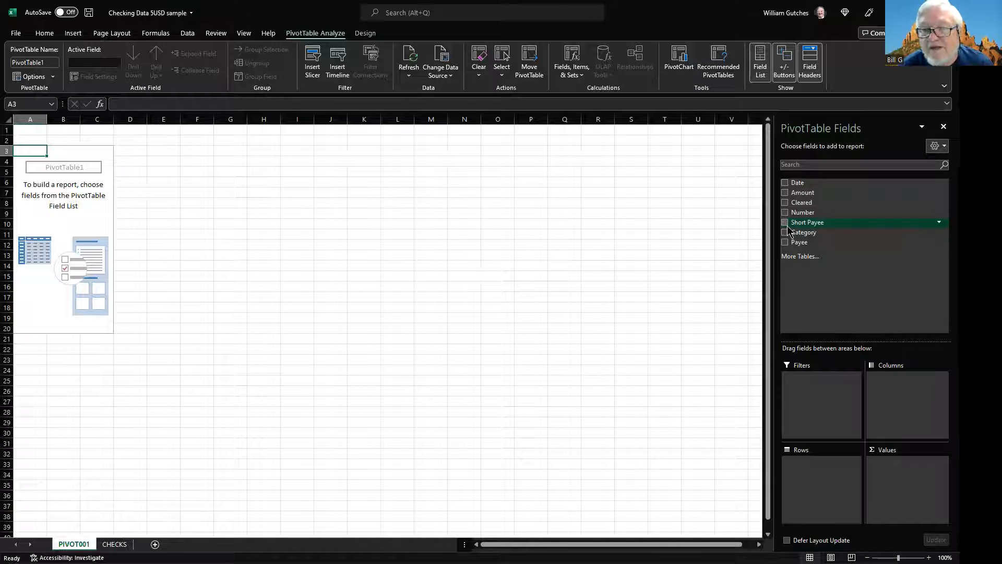
# - Add the Short Payee field to the PivotTable rows
pyautogui.moveTo(789, 227); pyautogui.dragTo(822, 475)
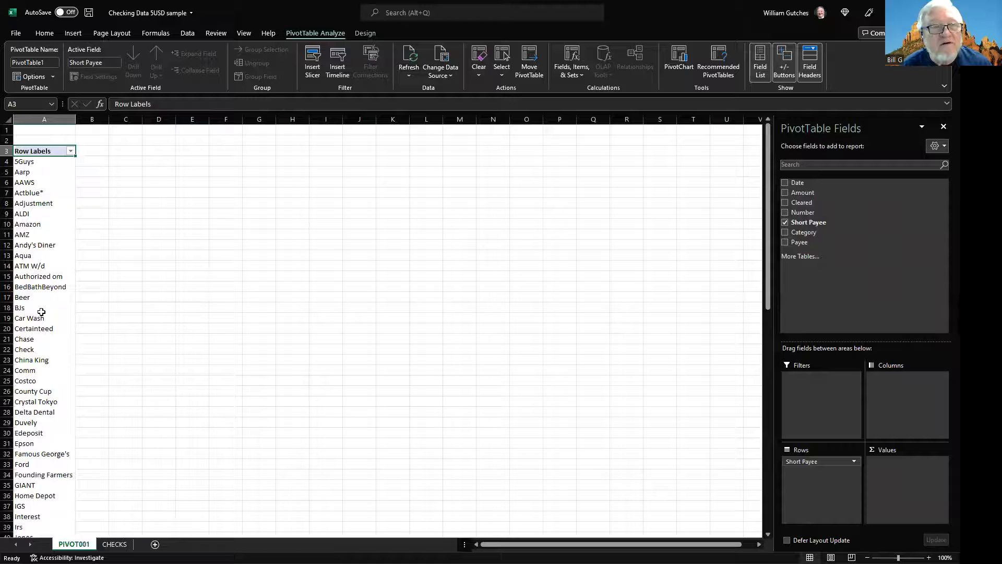
pyautogui.scroll(-3, 41, 311)
pyautogui.scroll(3, 42, 312)
pyautogui.scroll(-14, 42, 311)
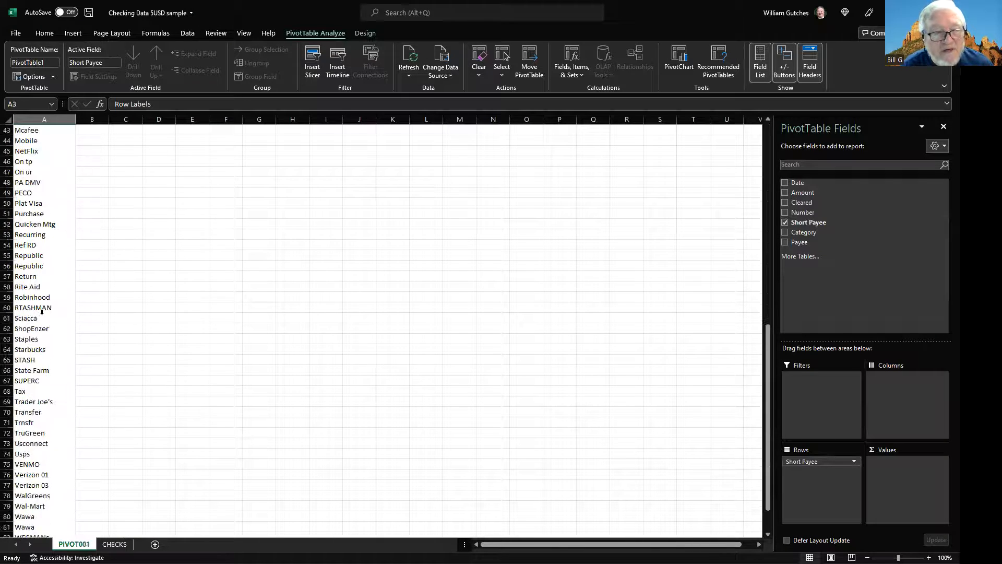
pyautogui.scroll(-4, 42, 312)
pyautogui.scroll(18, 41, 311)
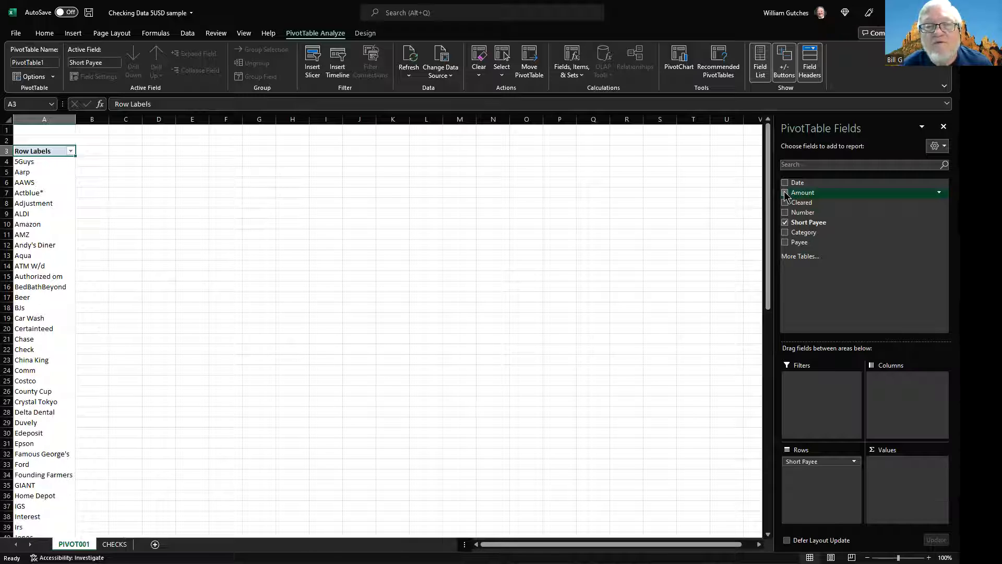
# - Add Amount to the PivotTable values and confirm Sum in its value field settings
pyautogui.moveTo(784, 191); pyautogui.dragTo(897, 473)
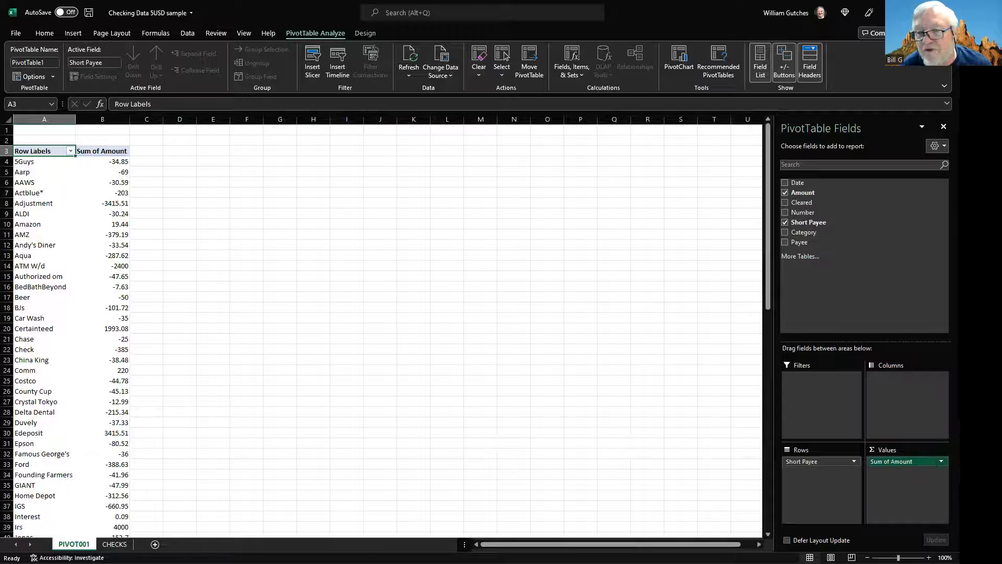
pyautogui.click(919, 461)
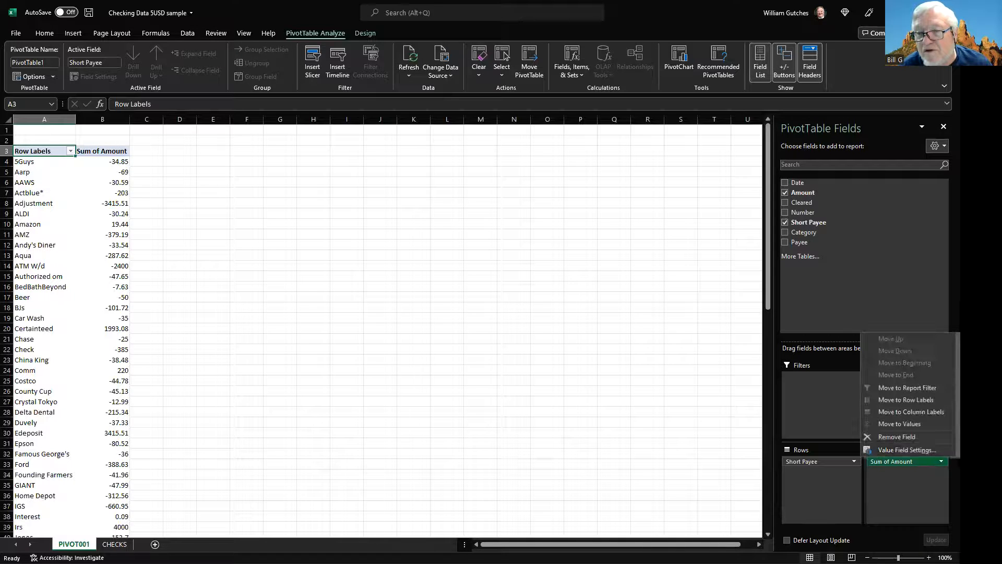
pyautogui.click(917, 452)
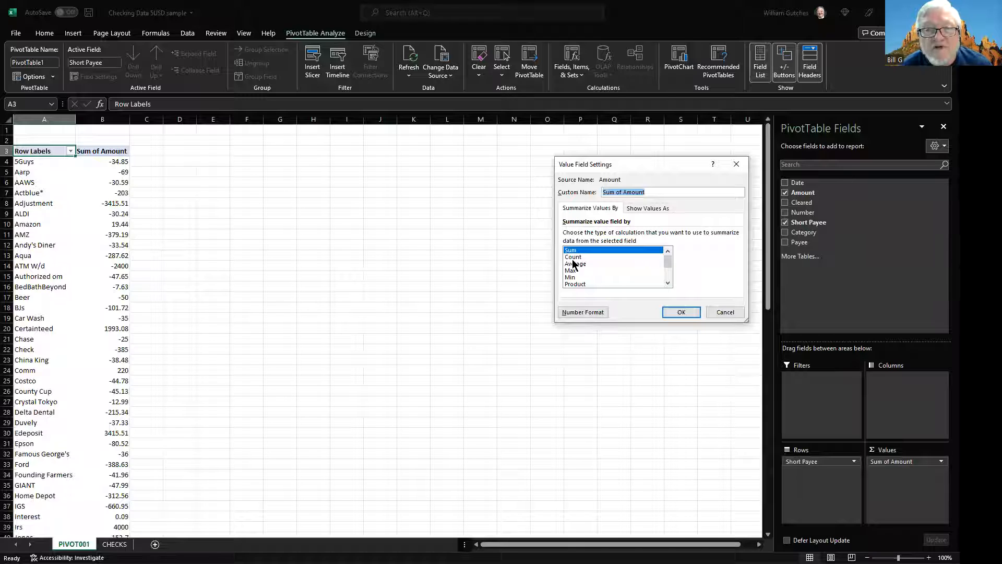
pyautogui.click(680, 312)
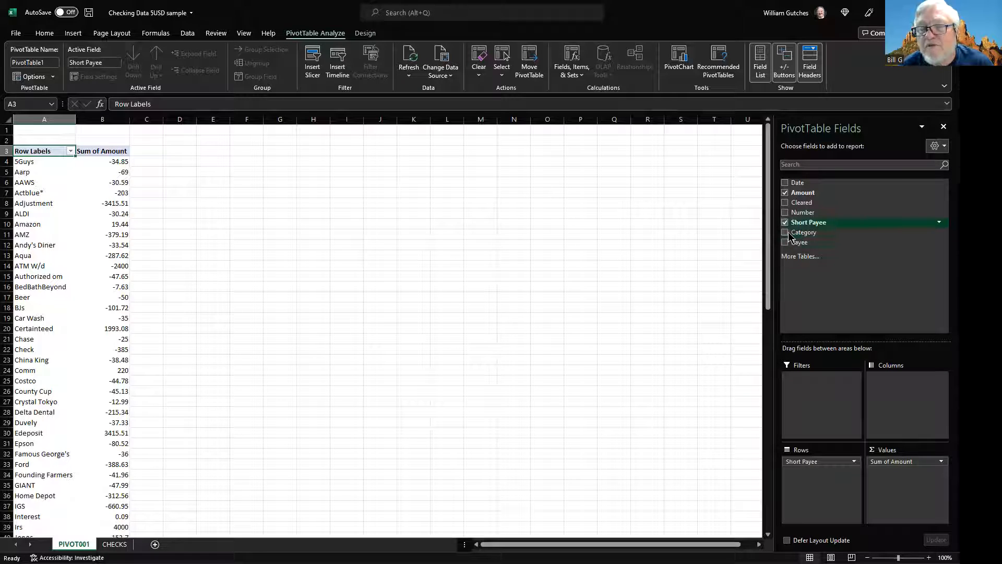
# - Add Category to the PivotTable rows and move it above Short Payee
pyautogui.moveTo(787, 238); pyautogui.dragTo(817, 479)
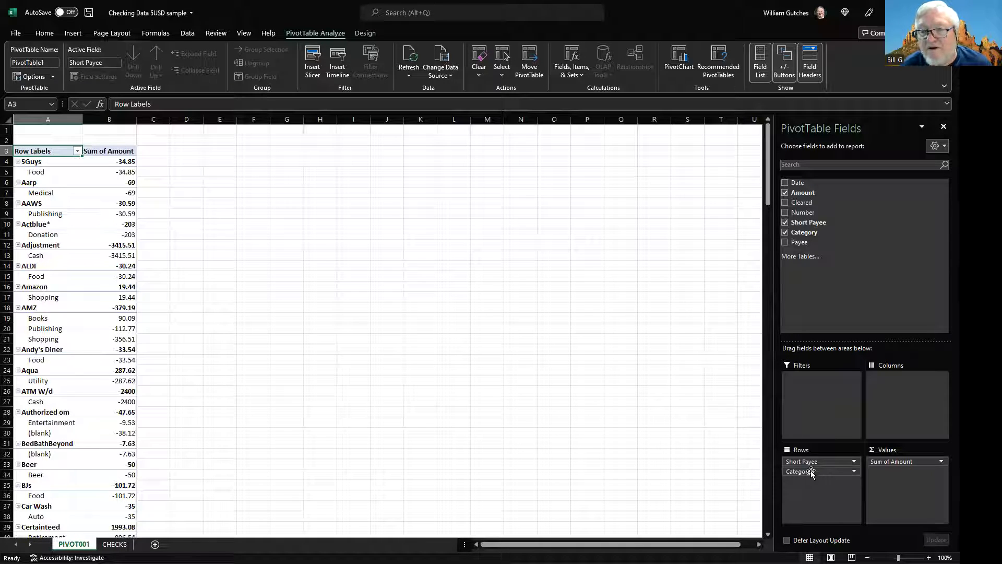
pyautogui.moveTo(812, 473); pyautogui.dragTo(812, 459)
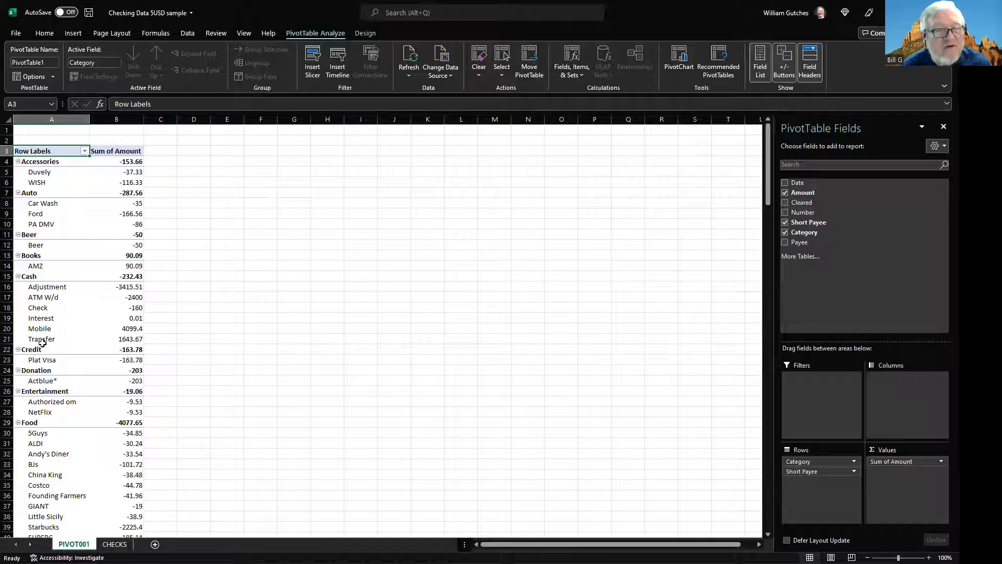
pyautogui.scroll(-3, 45, 391)
pyautogui.scroll(-2, 44, 391)
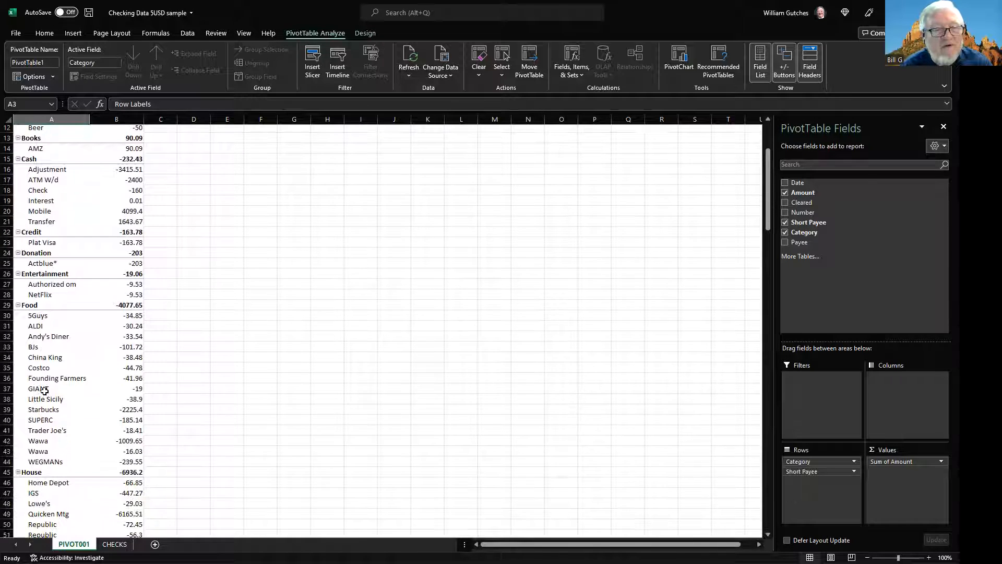
pyautogui.scroll(4, 44, 391)
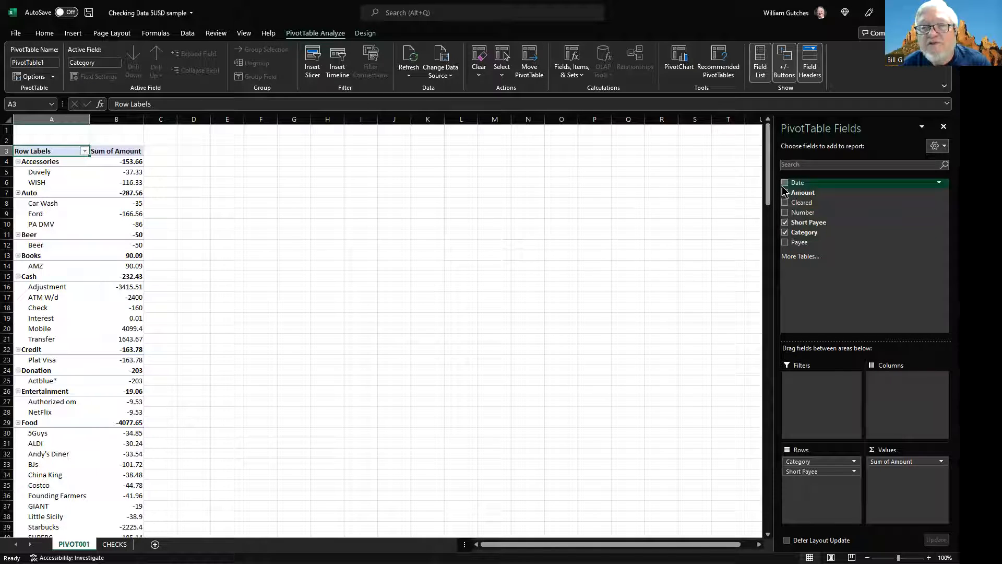
# - Add the Date field to the PivotTable columns so amounts are grouped by month
pyautogui.moveTo(788, 187); pyautogui.dragTo(788, 189)
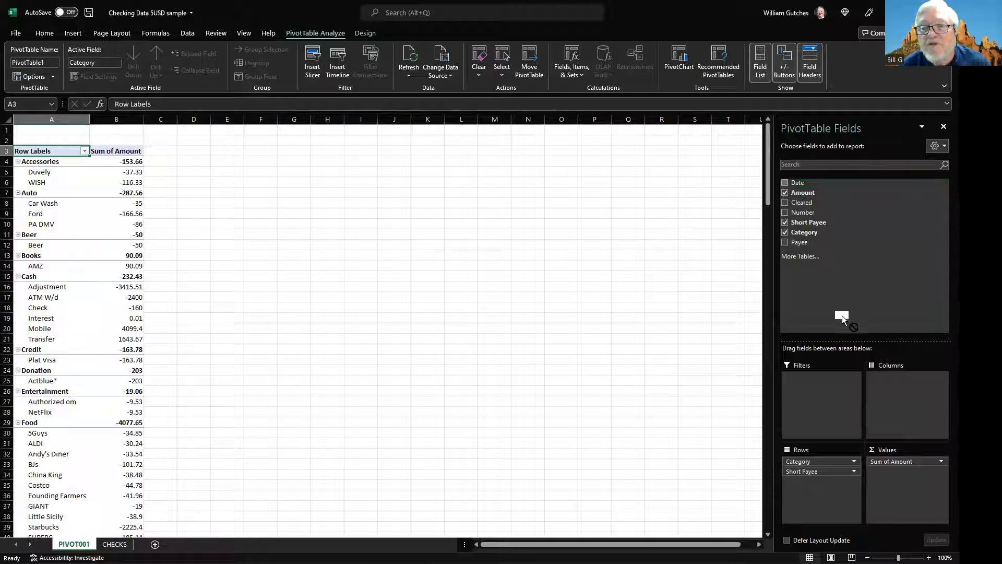
pyautogui.moveTo(885, 382); pyautogui.dragTo(885, 382)
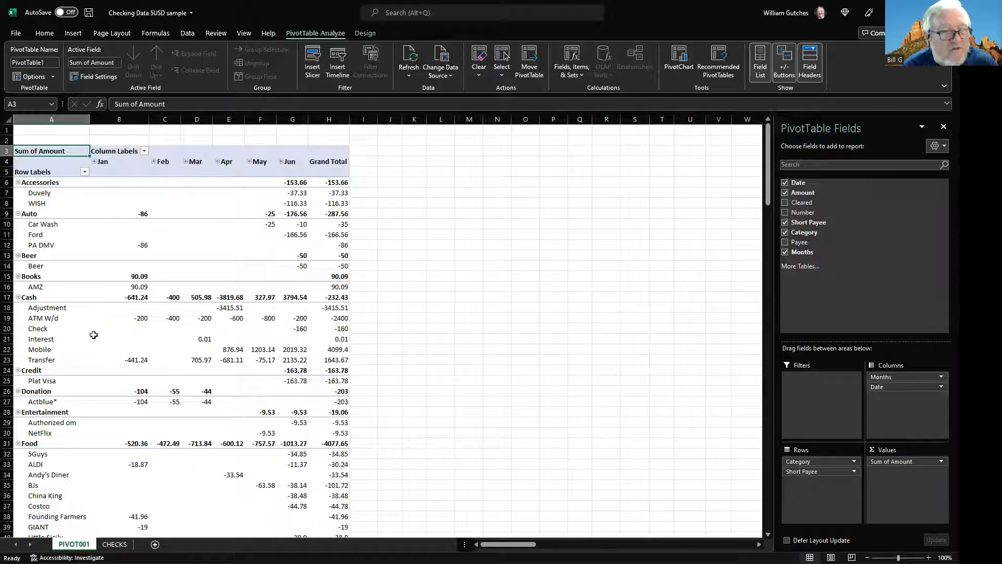
# - Examine the monthly amounts per category and payee, cross-checking entries on the CHECKS sheet before returning to PIVOT001
pyautogui.click(57, 318)
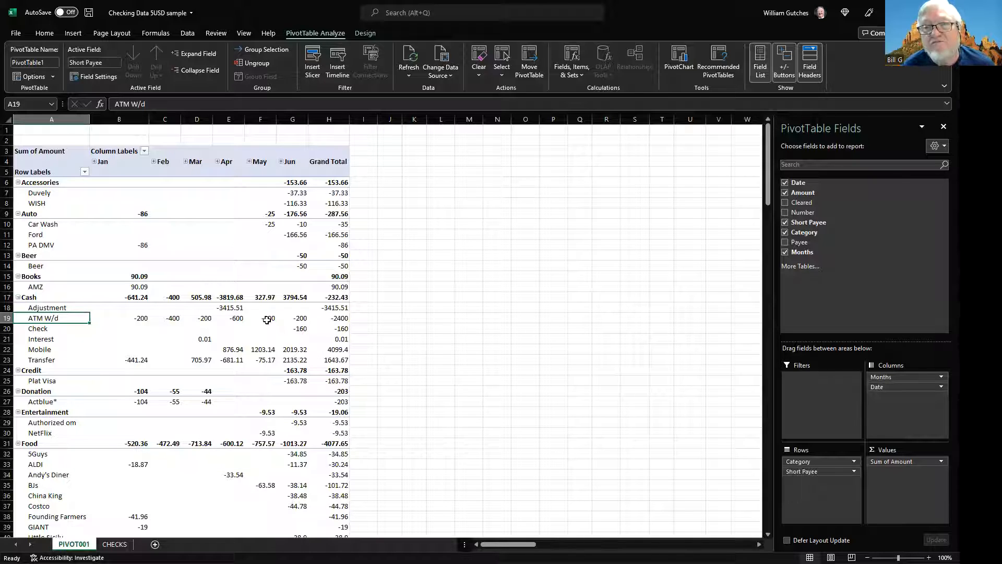
pyautogui.moveTo(267, 320)
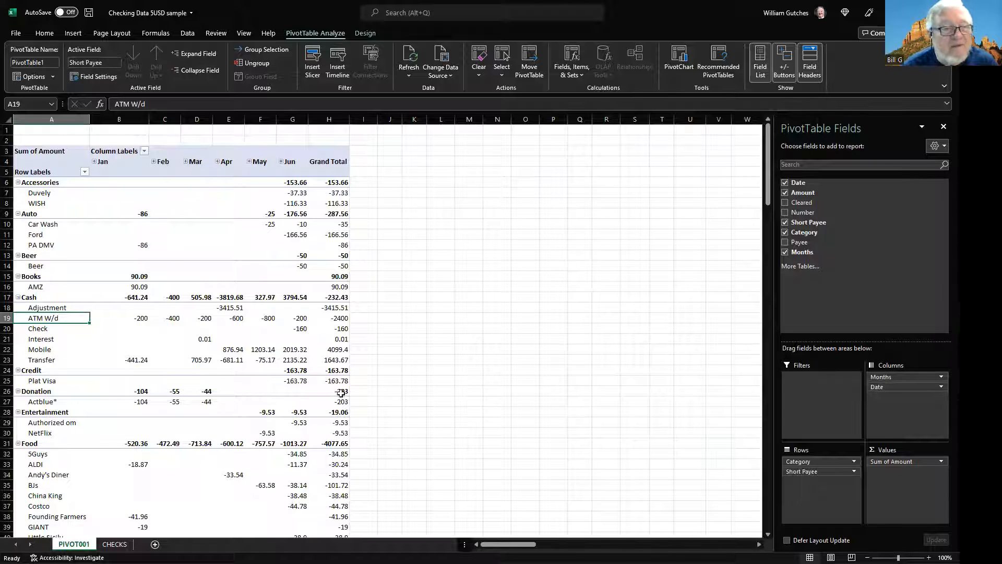
pyautogui.scroll(-6, 81, 445)
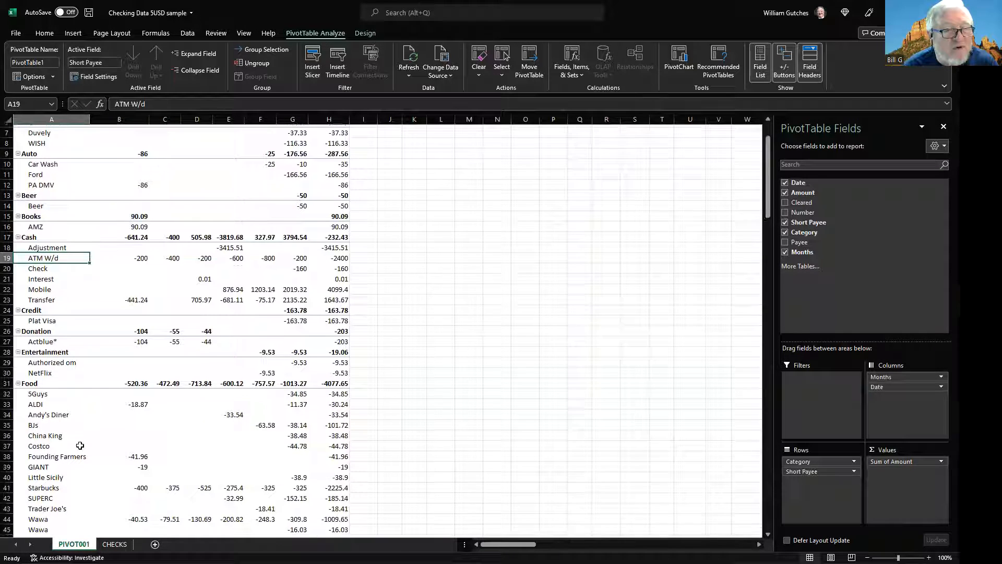
pyautogui.scroll(-2, 68, 412)
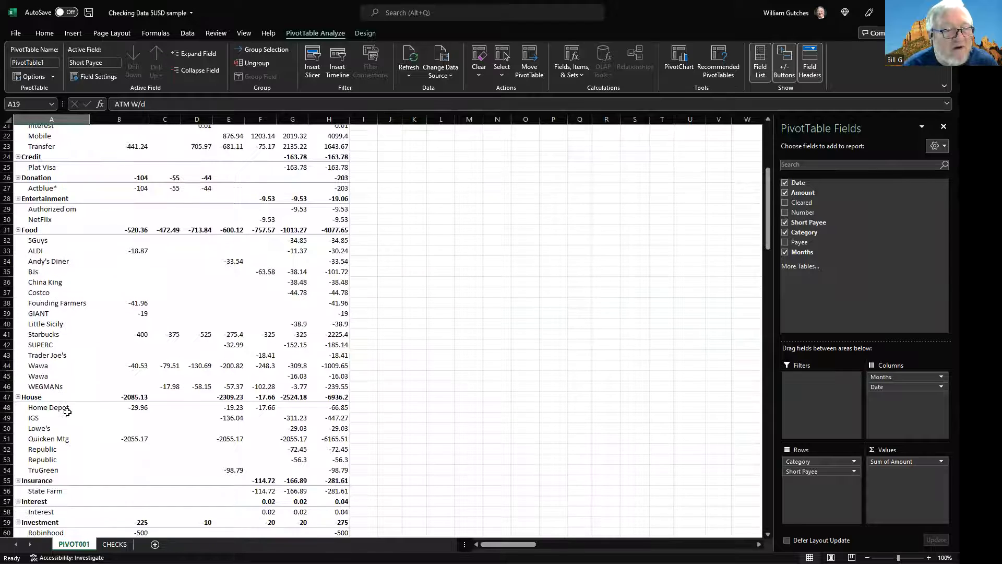
pyautogui.click(58, 403)
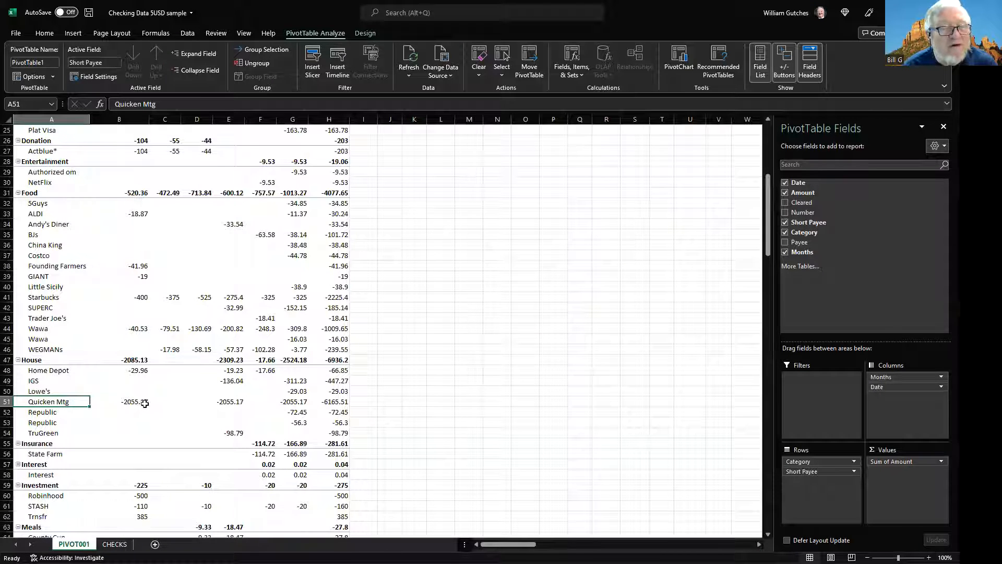
pyautogui.moveTo(141, 404)
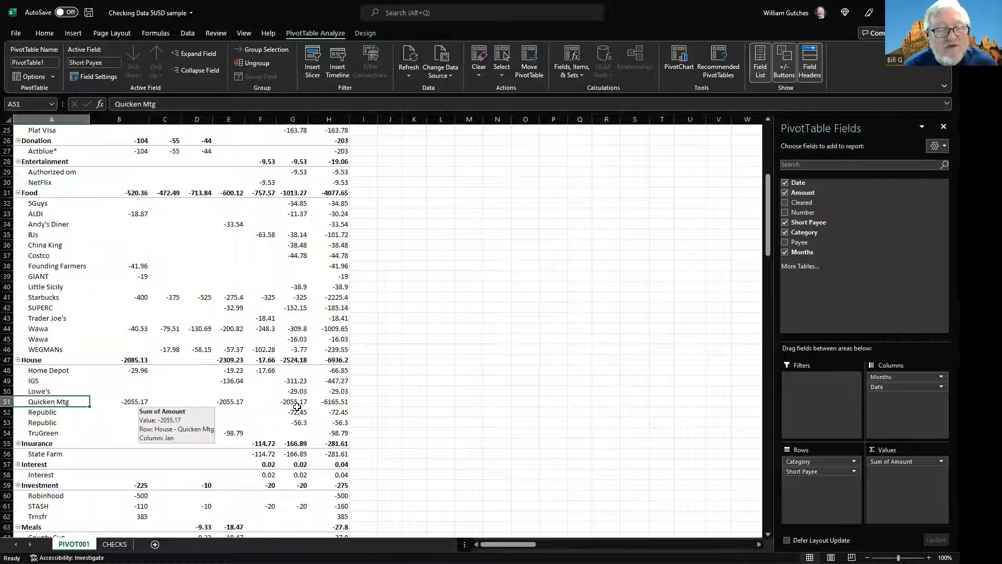
pyautogui.moveTo(295, 406)
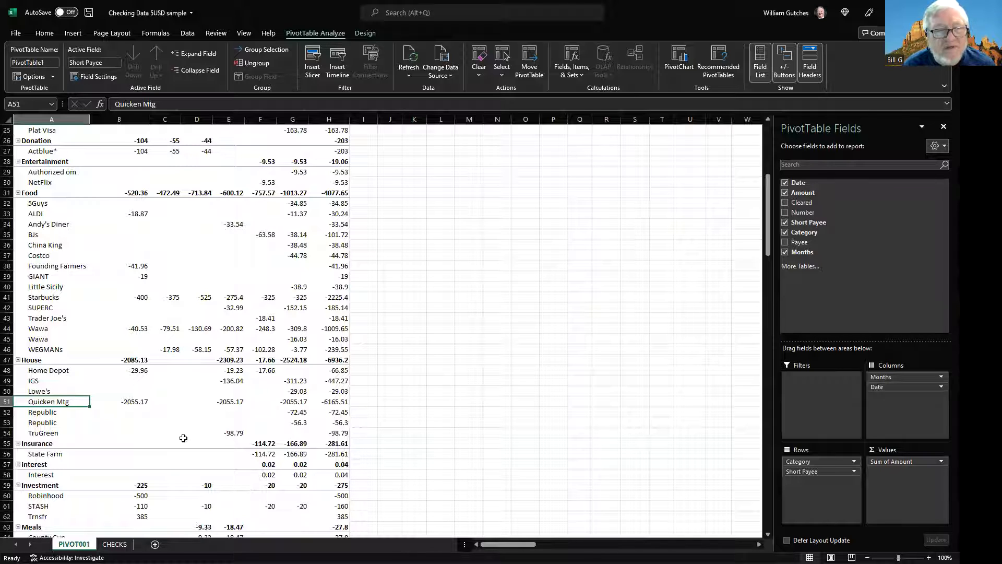
pyautogui.scroll(8, 153, 423)
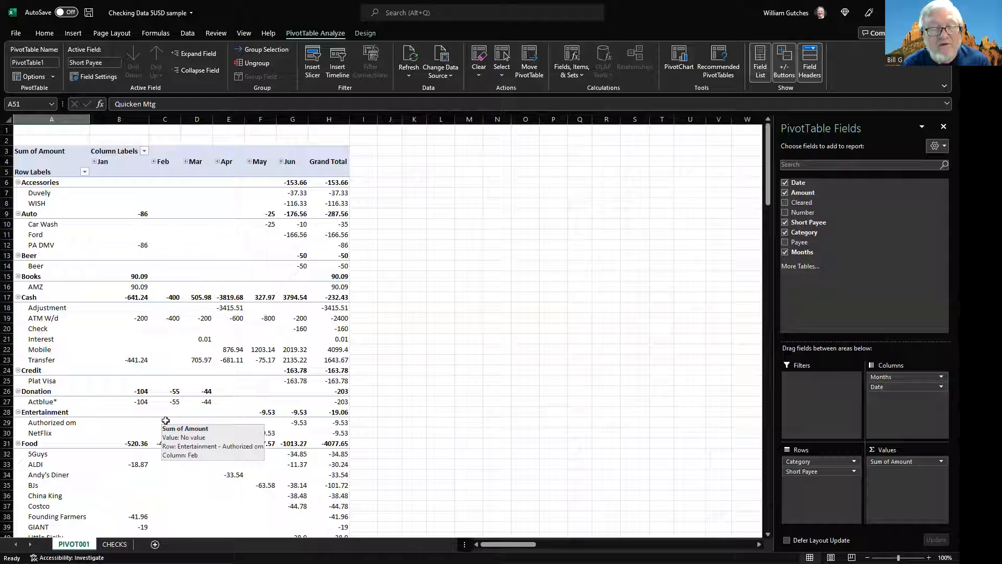
pyautogui.click(115, 544)
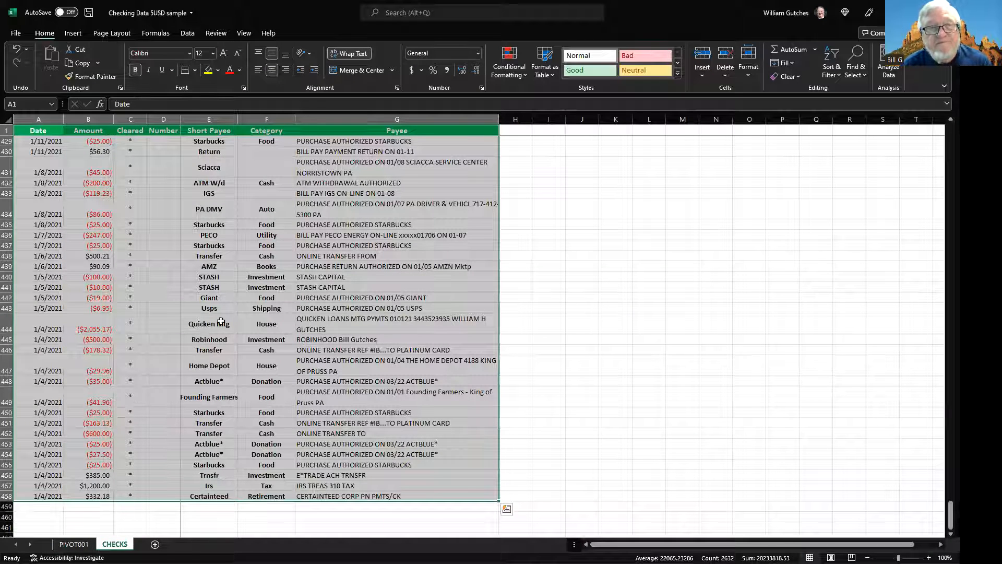
pyautogui.click(212, 281)
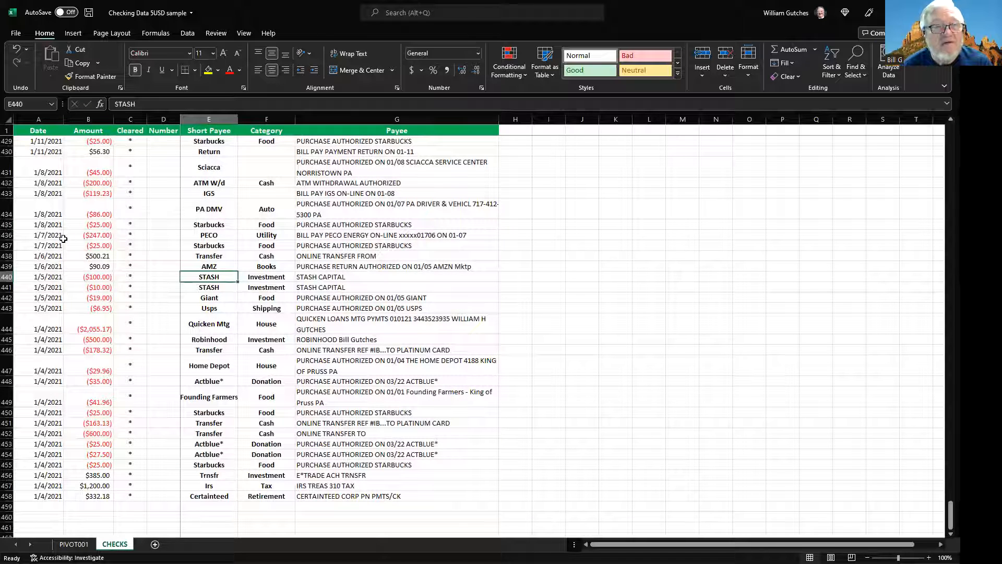
pyautogui.click(74, 544)
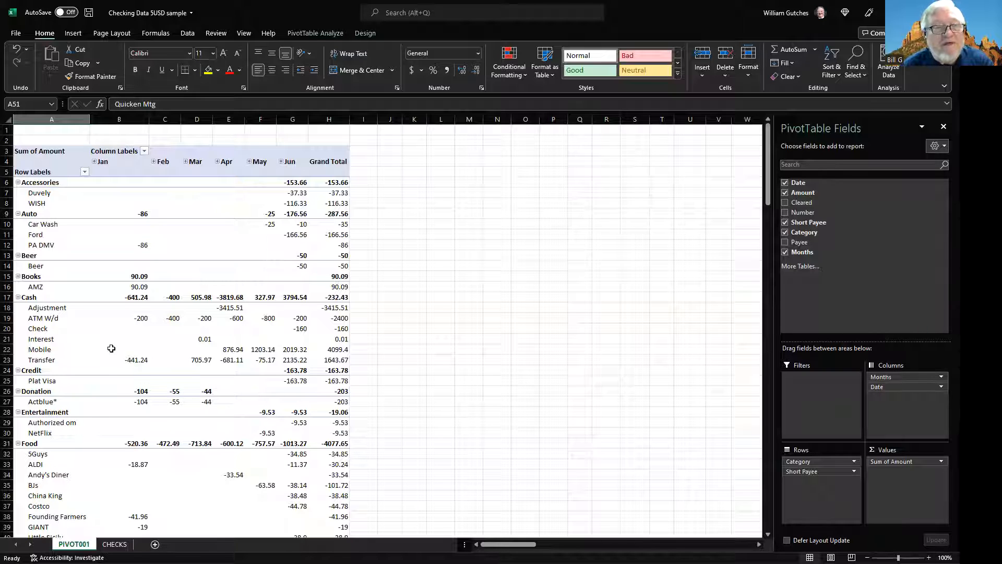
# - Collapse the Accessories, Auto, Beer, Books, Credit, Donation and Entertainment categories in the PivotTable to hide their payees
pyautogui.click(18, 183)
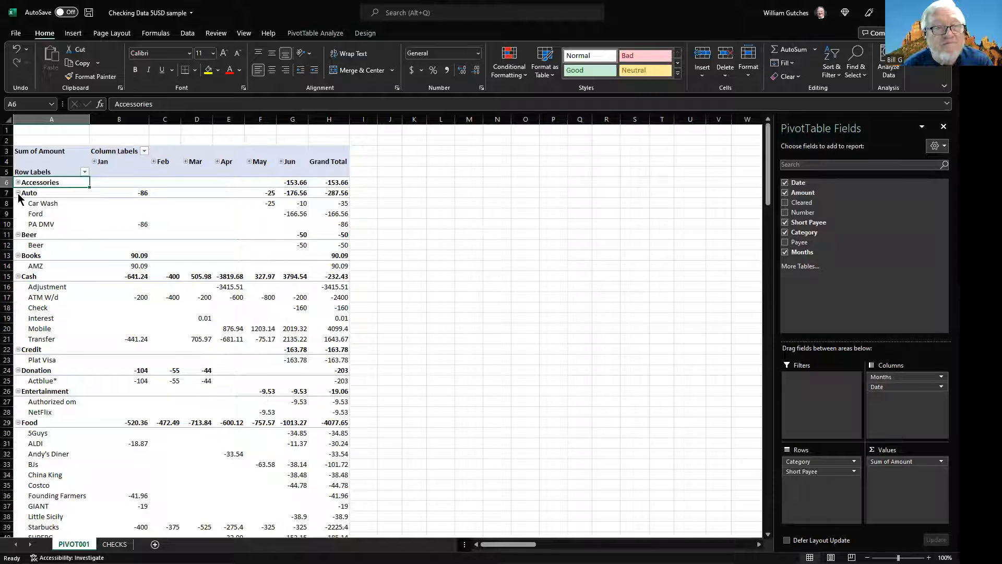
pyautogui.click(18, 193)
pyautogui.click(19, 204)
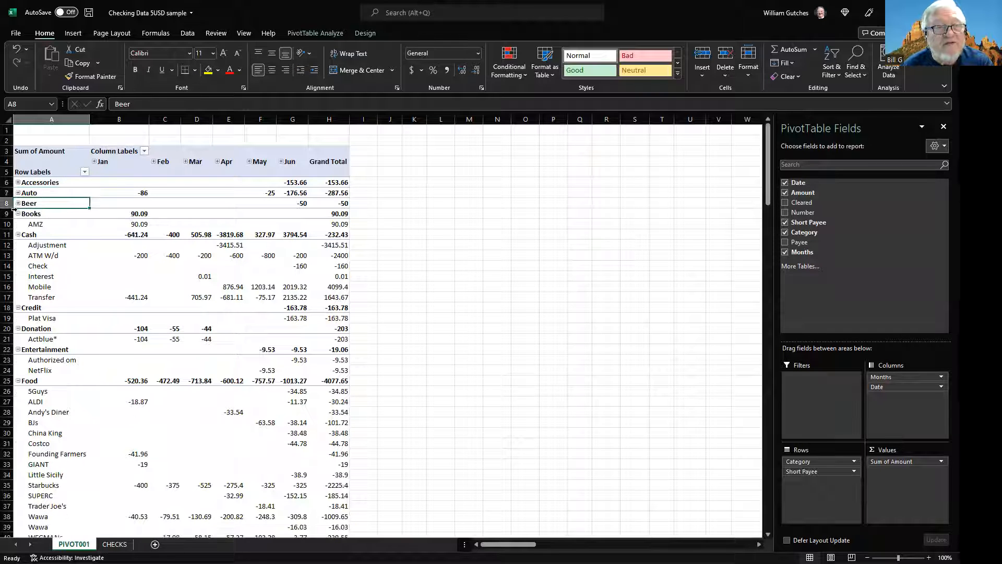
pyautogui.click(18, 213)
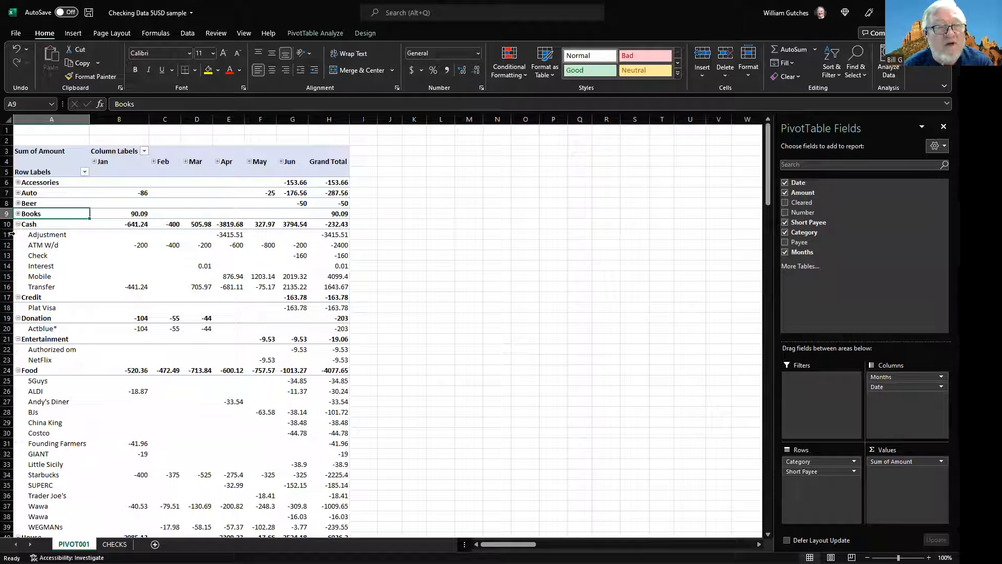
pyautogui.click(18, 297)
pyautogui.click(17, 307)
pyautogui.click(17, 318)
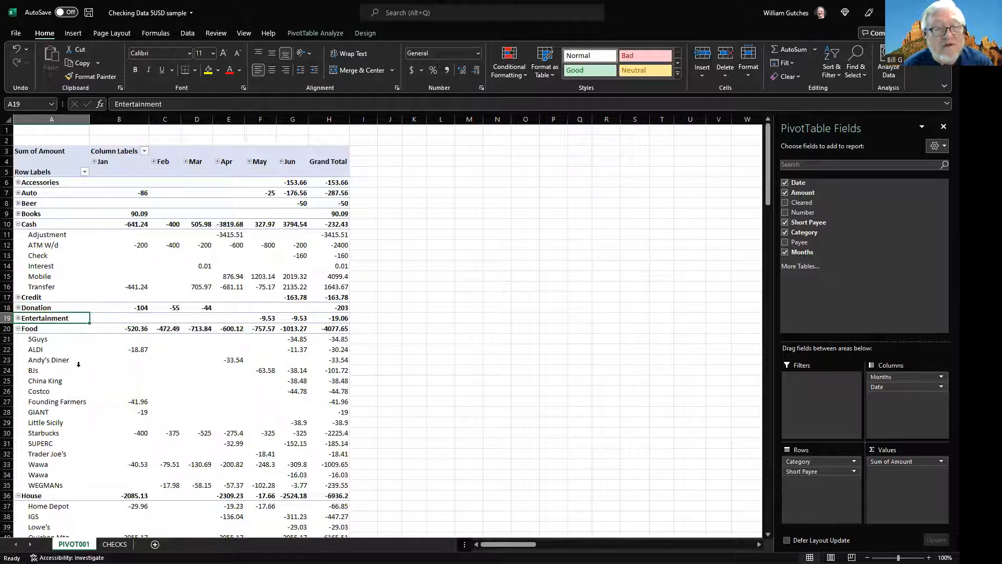
# - Select the Food row's January-to-June amounts and examine the expanded Food and House payee figures
pyautogui.scroll(-1, 64, 351)
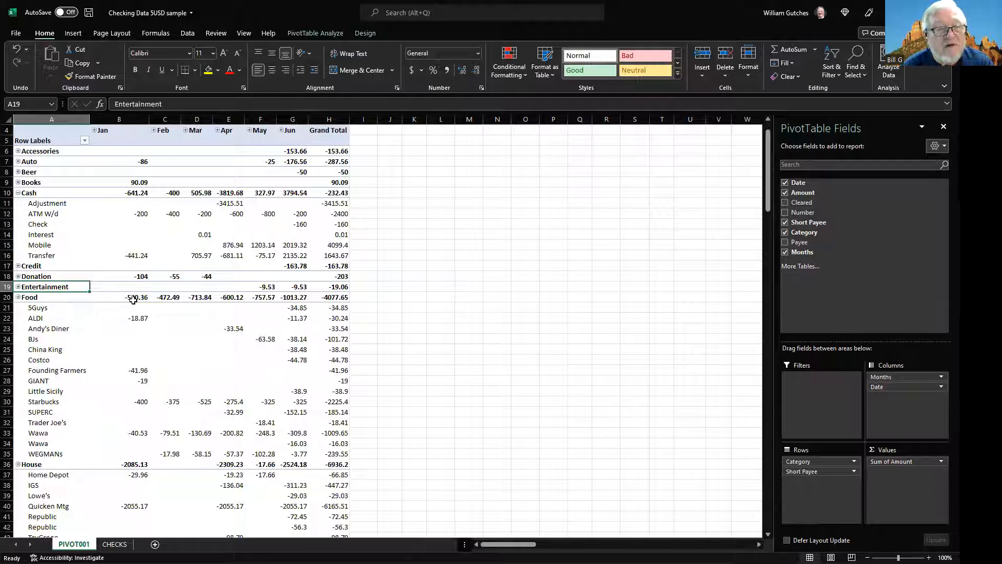
pyautogui.moveTo(134, 298); pyautogui.dragTo(287, 296)
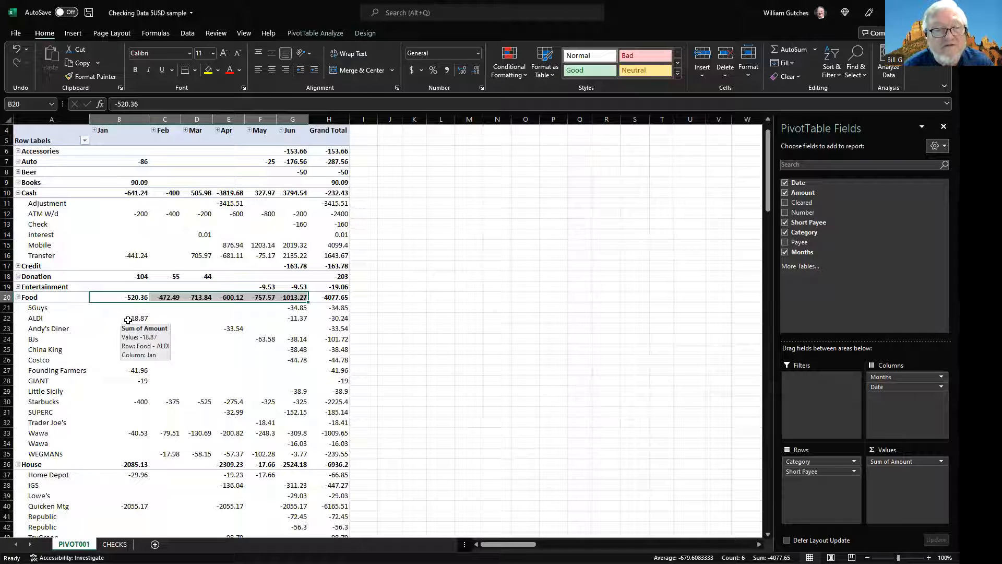
pyautogui.moveTo(298, 319)
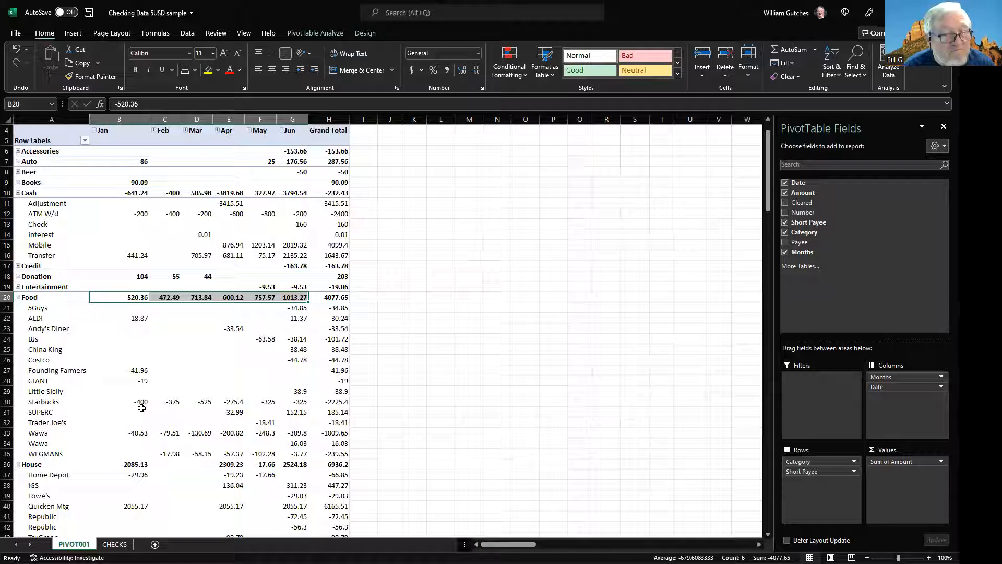
pyautogui.moveTo(140, 403)
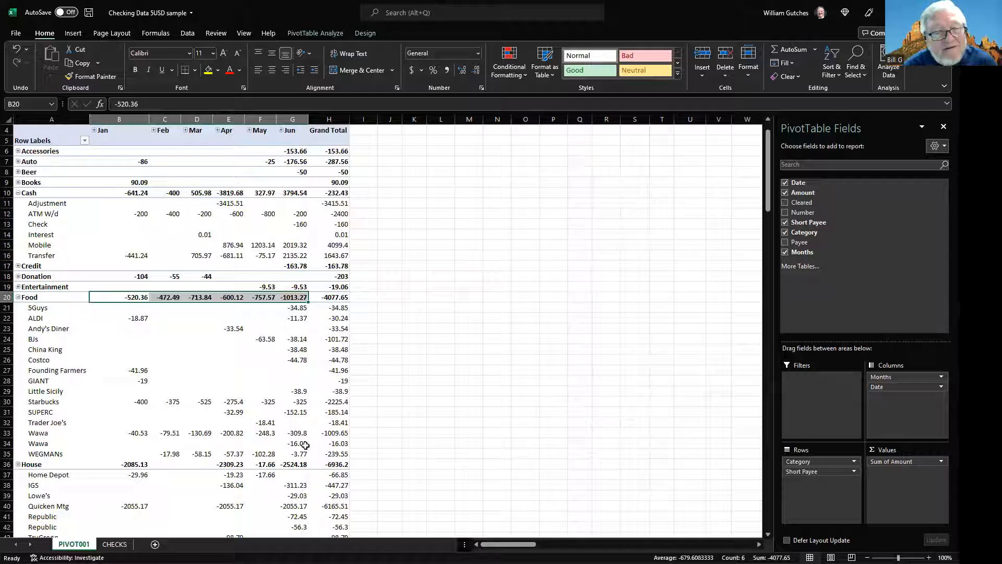
pyautogui.scroll(-3, 306, 446)
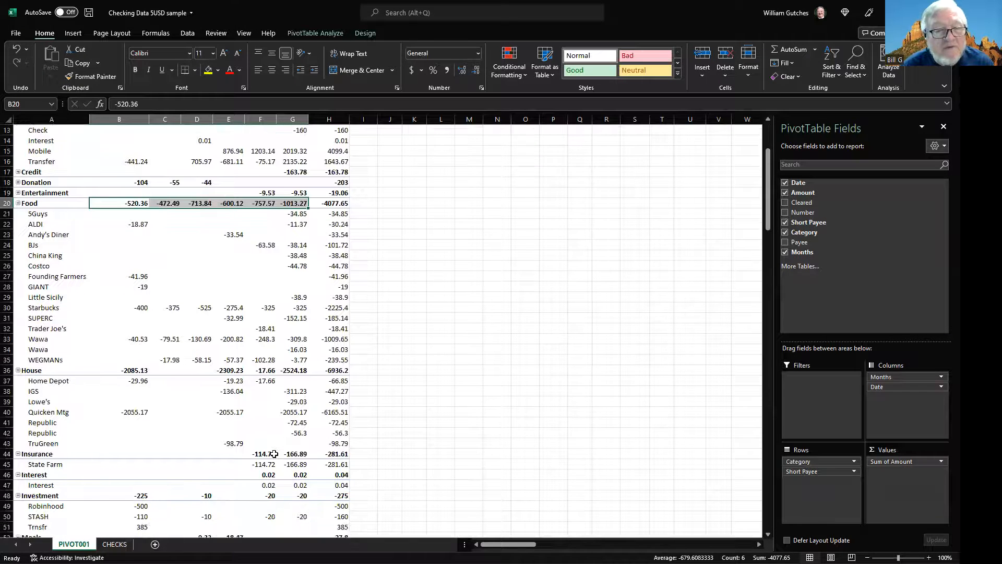
pyautogui.scroll(4, 274, 454)
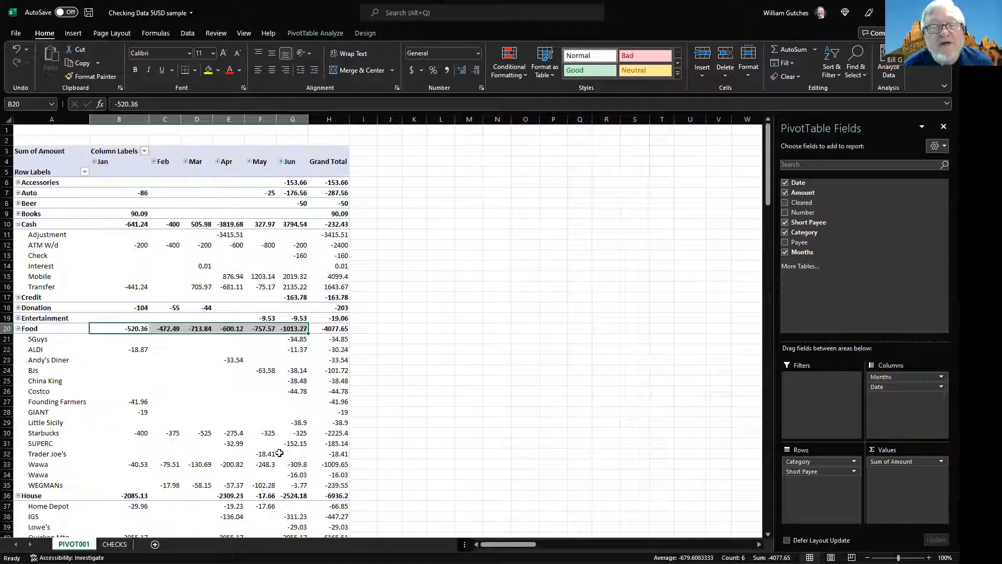